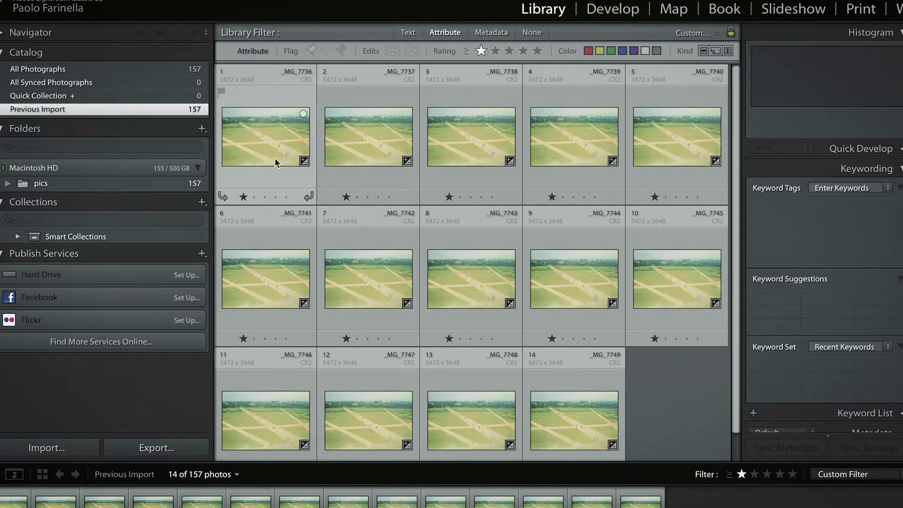
Step: Select all 14 park photos in Lightroom and open them as layers in Photoshop
left_click(252, 134)
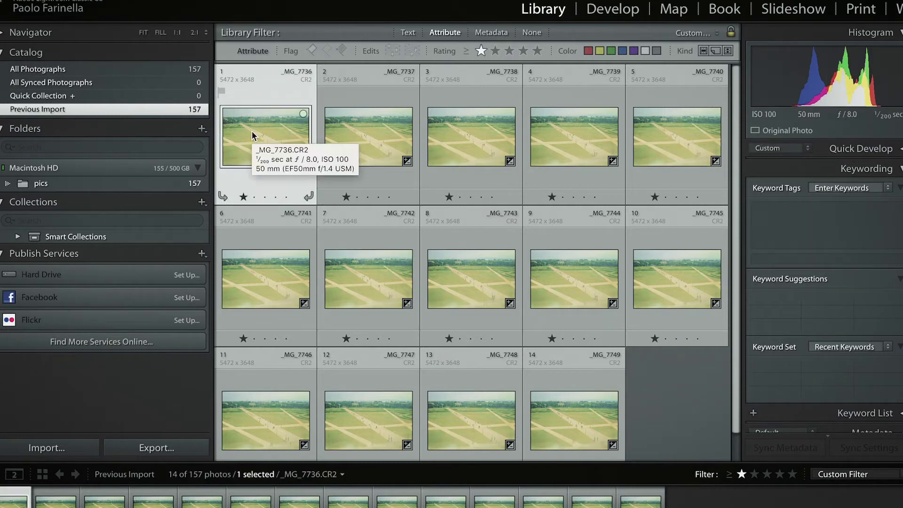
left_click(572, 423, "shift")
right_click(572, 423)
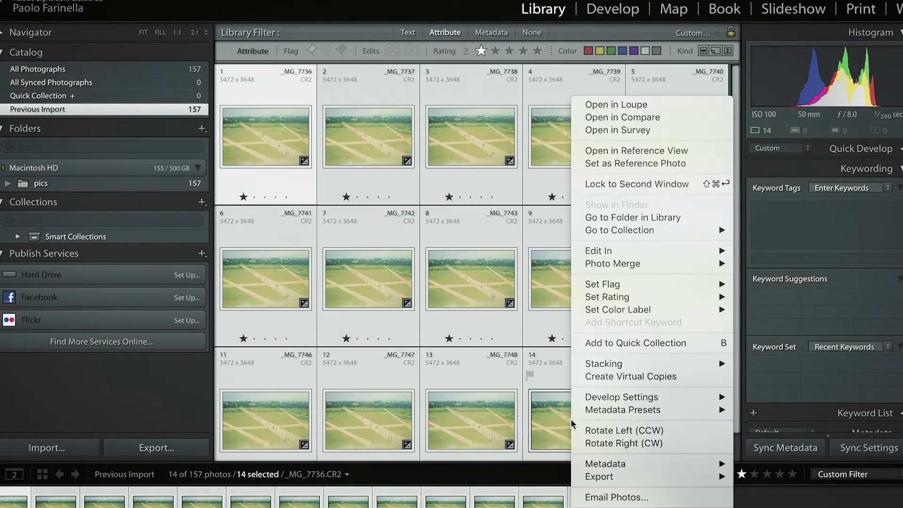
mouse_move(598, 250)
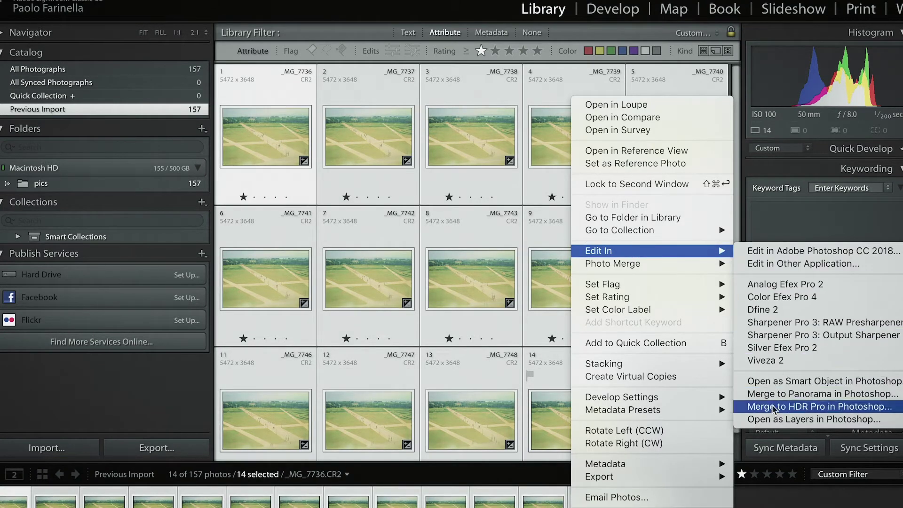
left_click(775, 419)
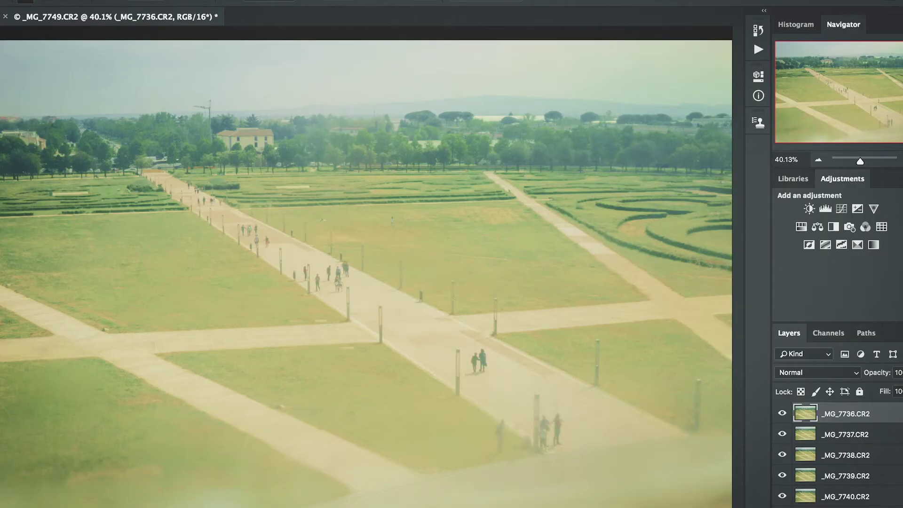
scroll(840, 452, "down", 3)
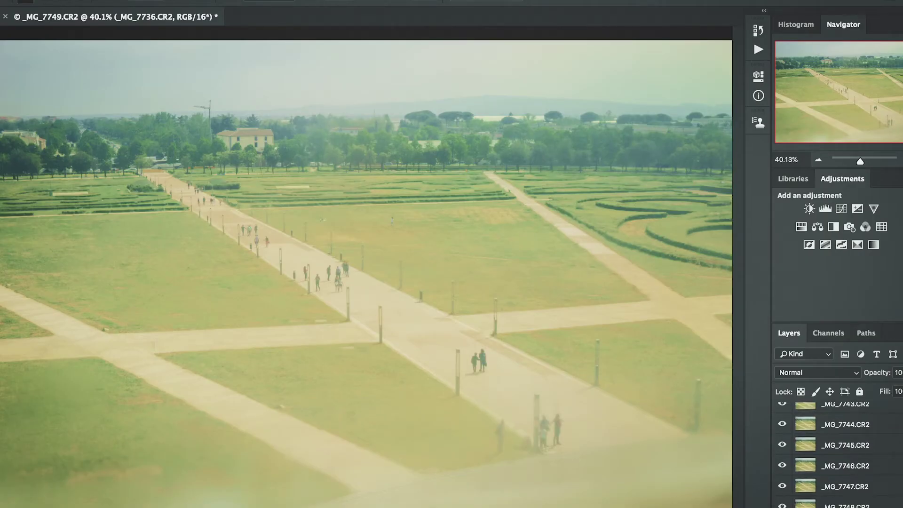
Step: Select all 14 photo layers with Ctrl+Alt+A
key("ctrl+alt+a")
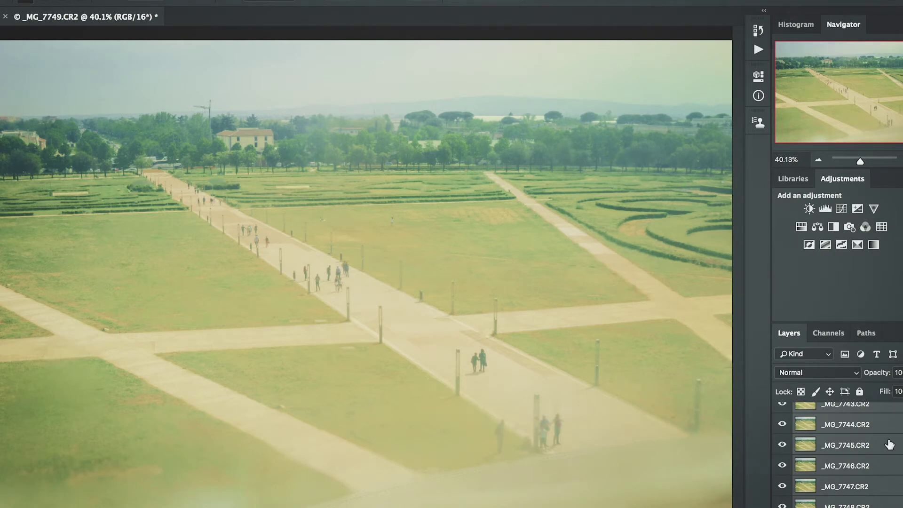
Step: Run Auto-Align Layers on the photo layers with Auto projection
left_click(126, 0)
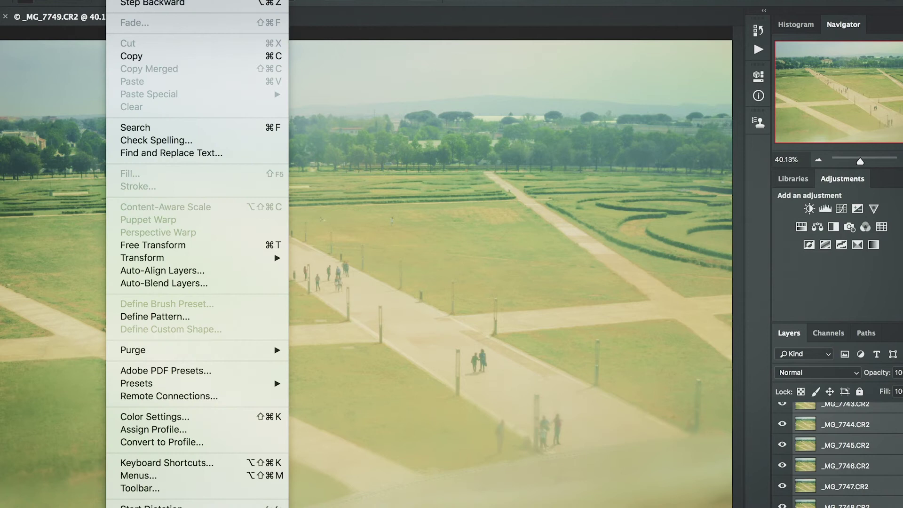
left_click(146, 269)
left_click(603, 116)
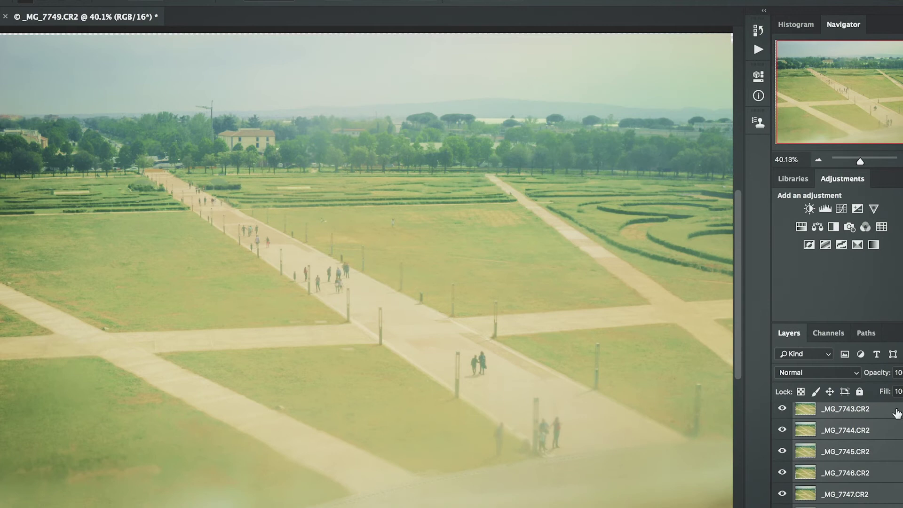
Step: Convert the selected aligned photo layers into one smart object
right_click(897, 412)
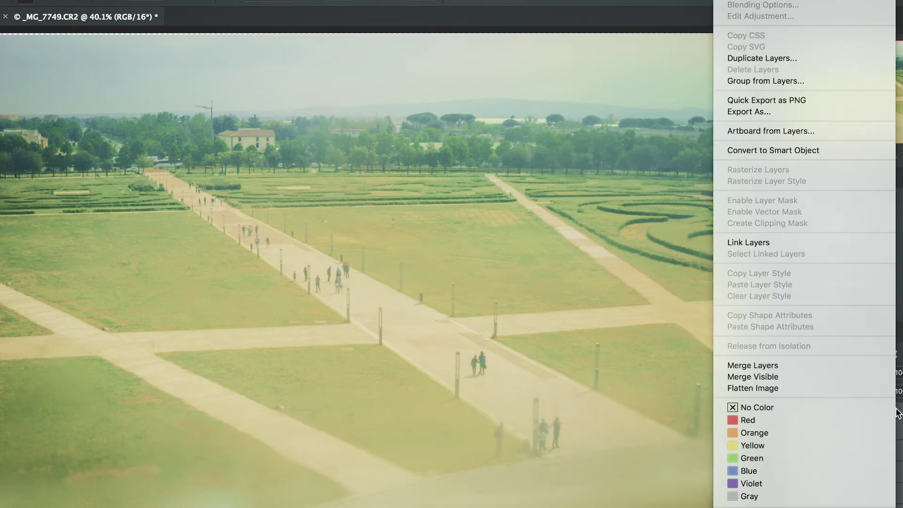
left_click(840, 150)
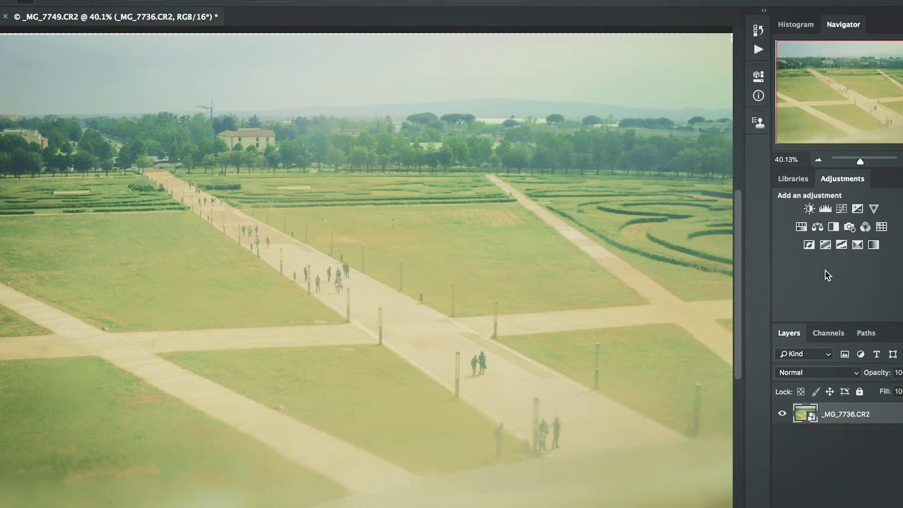
Step: Set the smart object's stack mode to Median to remove the walking people
left_click(184, 0)
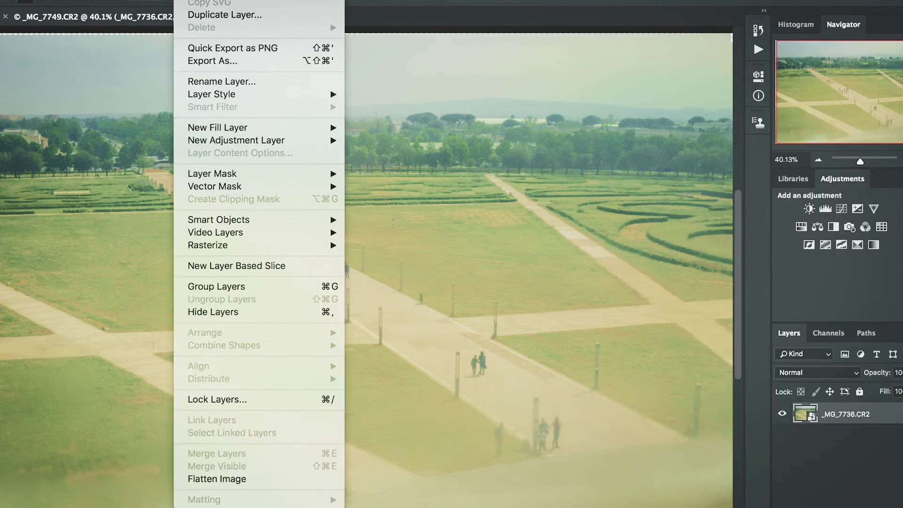
mouse_move(219, 220)
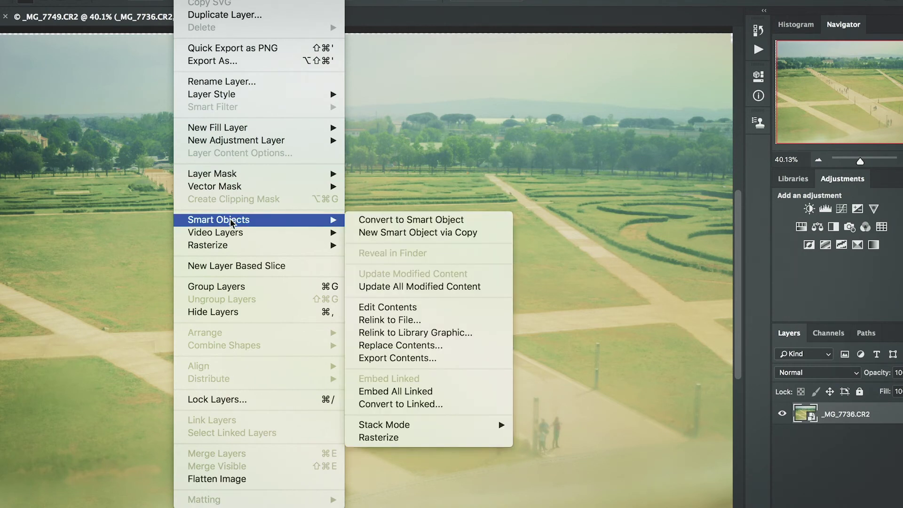
mouse_move(385, 424)
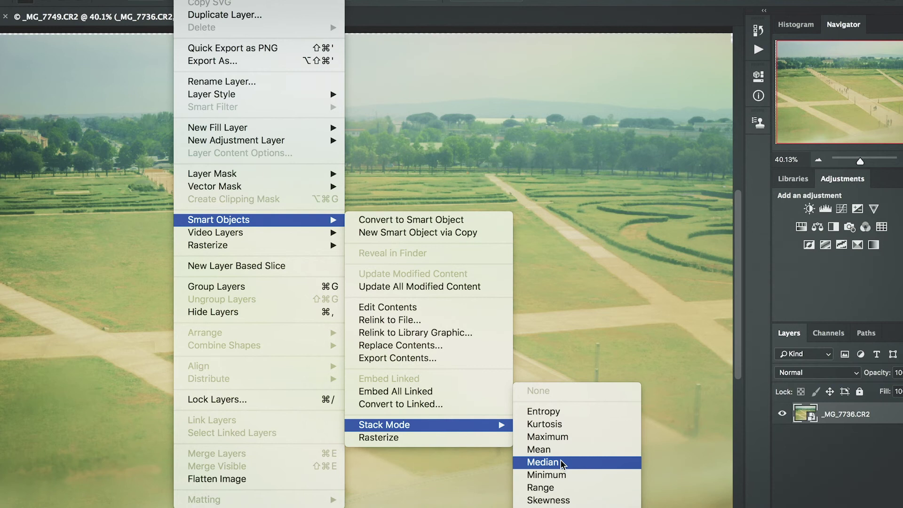
left_click(562, 464)
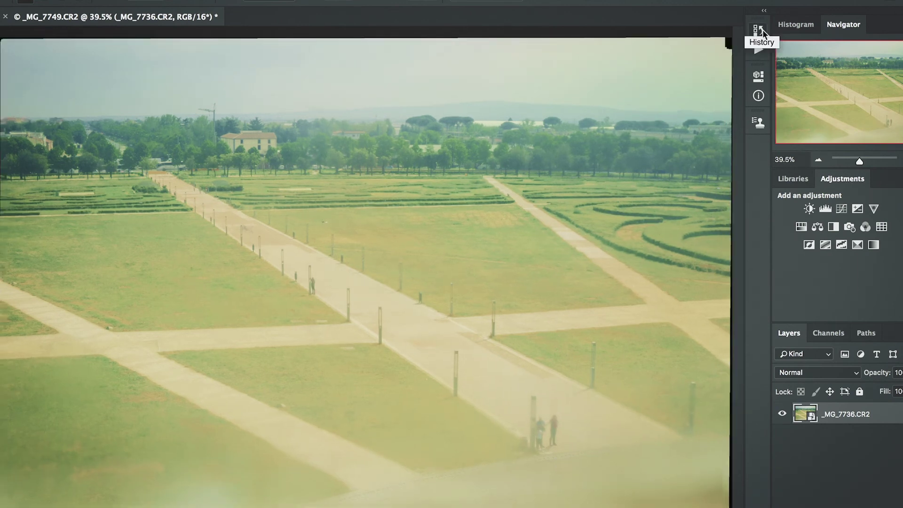
Step: Zoom to 100% on the far path and marquee-select the faint ghost figure
key("ctrl+1")
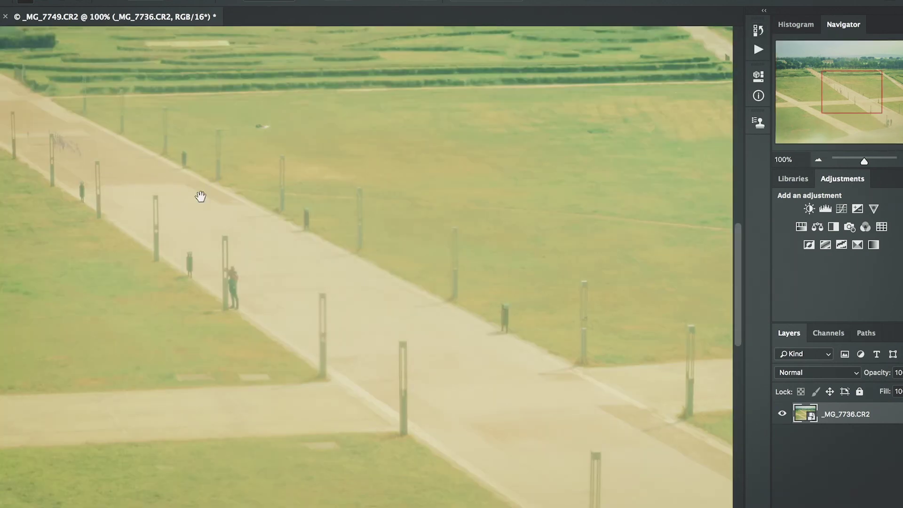
left_click_drag(200, 196, 374, 298)
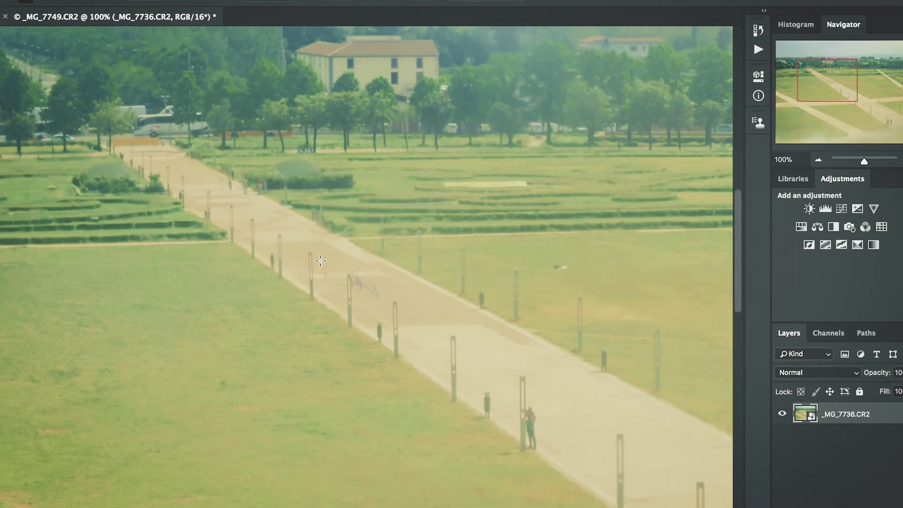
left_click_drag(317, 252, 438, 365)
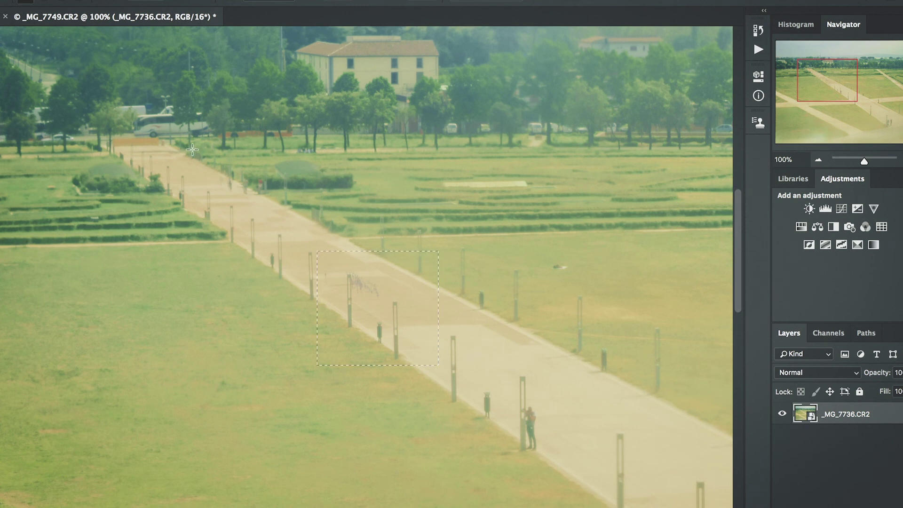